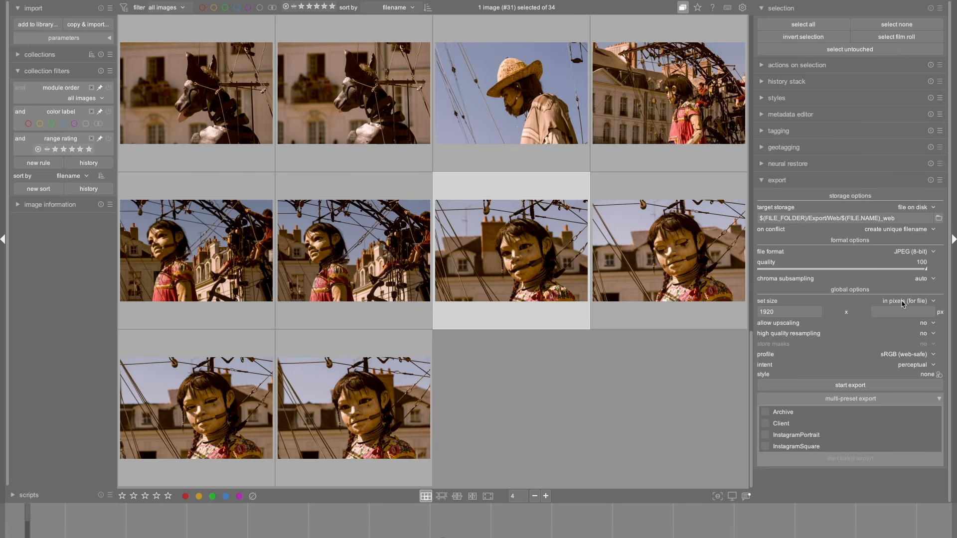
click(917, 302)
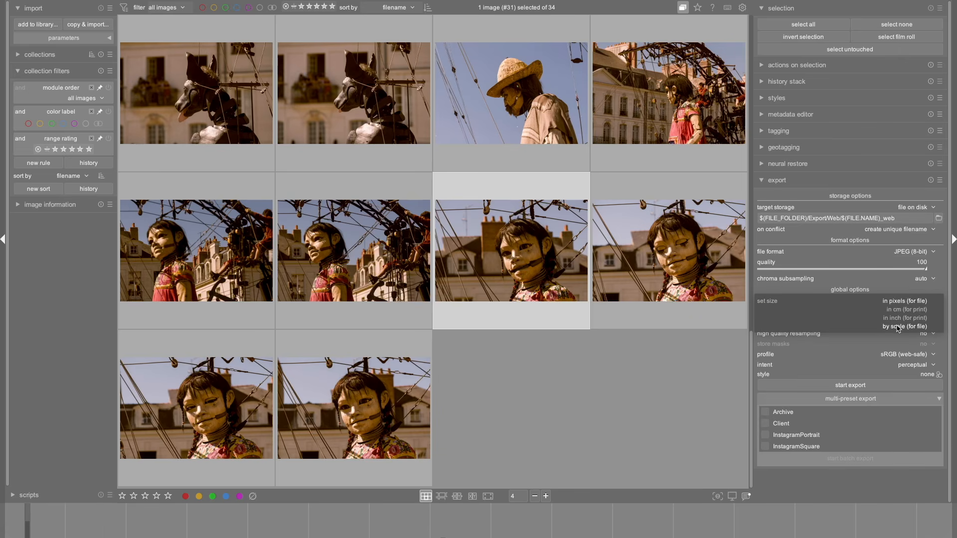
click(840, 349)
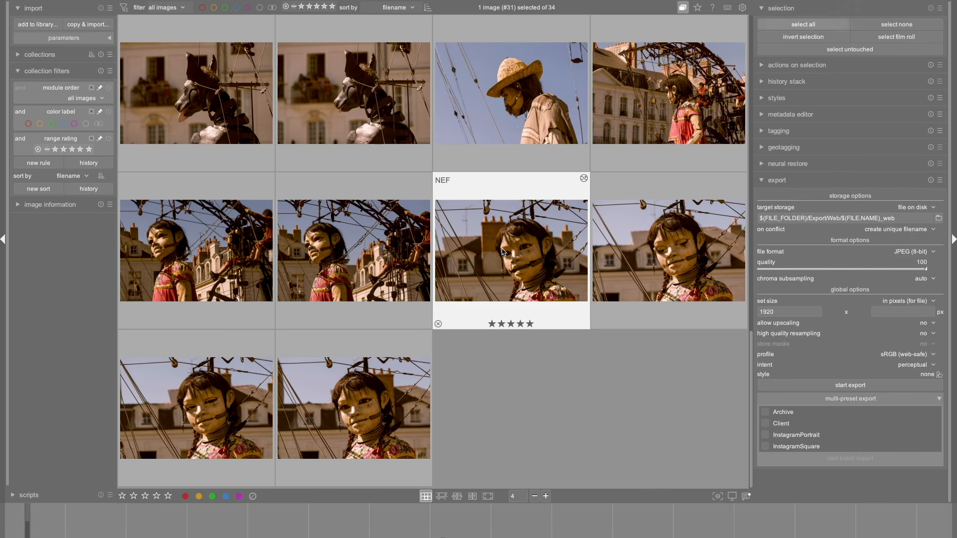
key(ctrl+a)
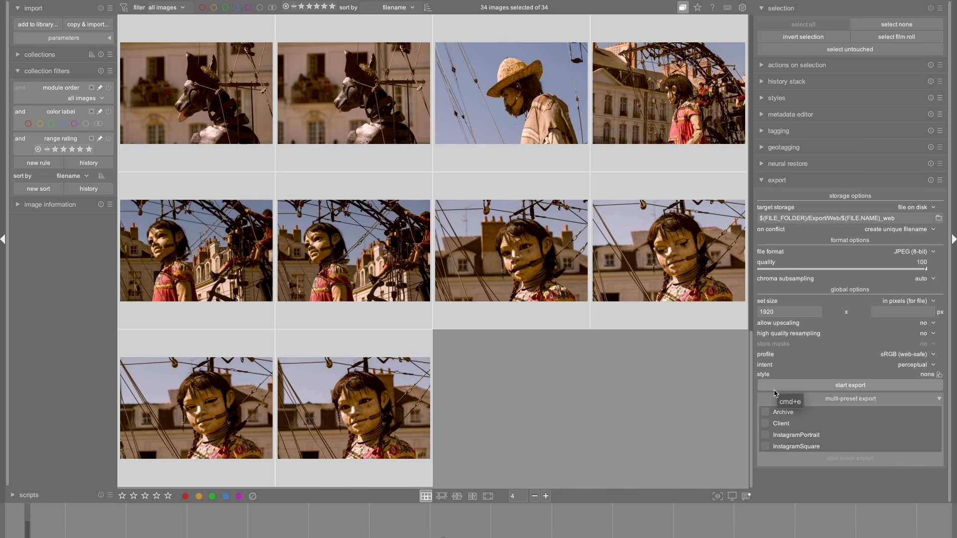
click(827, 389)
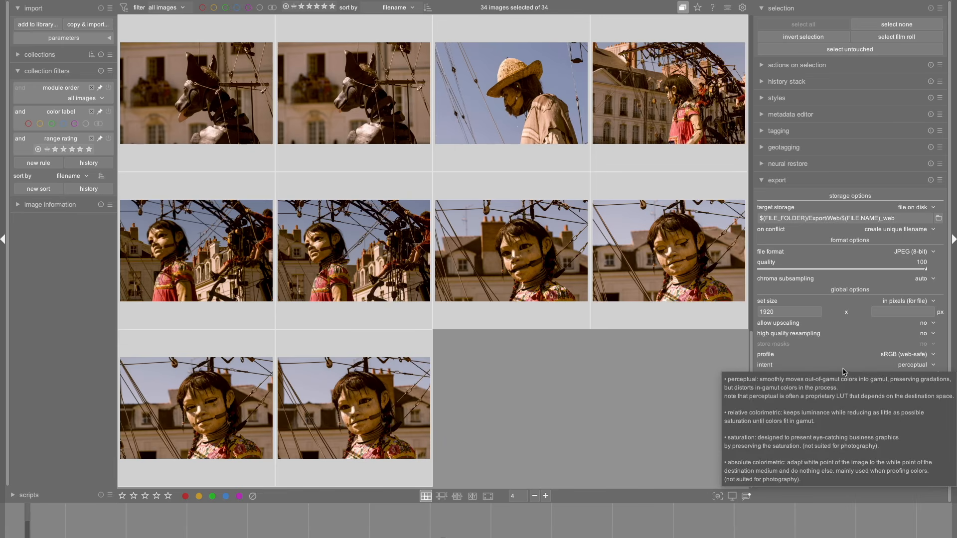
click(454, 352)
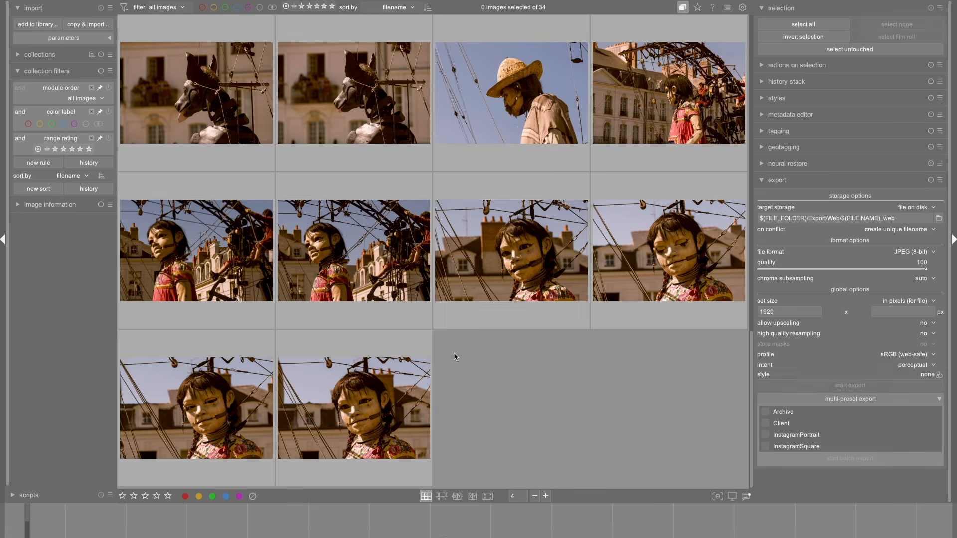
Open DSC_9518.NEF in the darkroom, find the watermark module and switch it on.
double_click(508, 277)
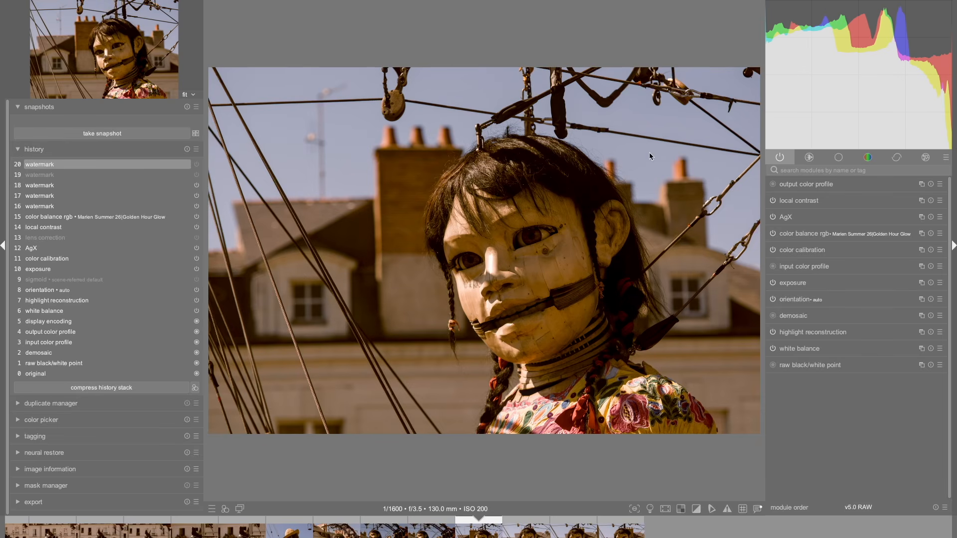
click(802, 168)
text(water)
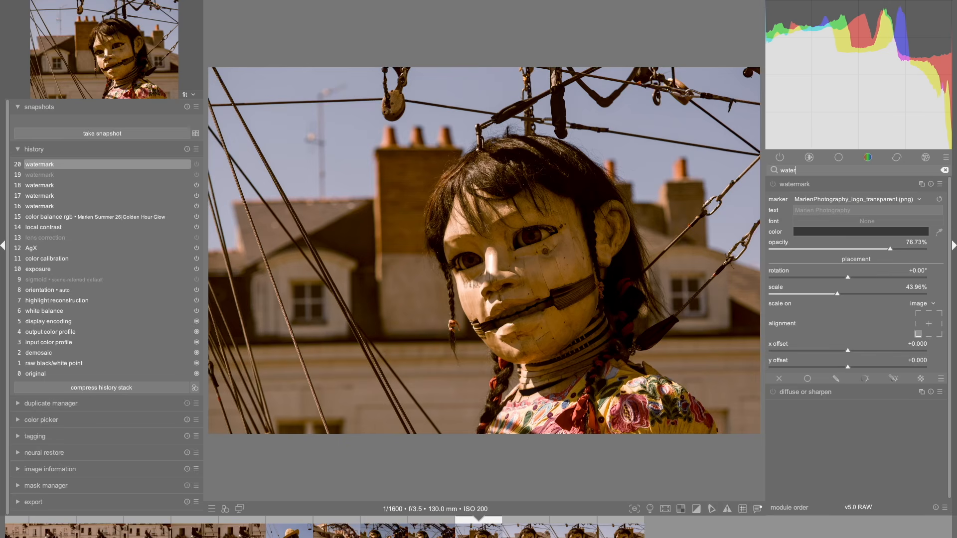
click(773, 185)
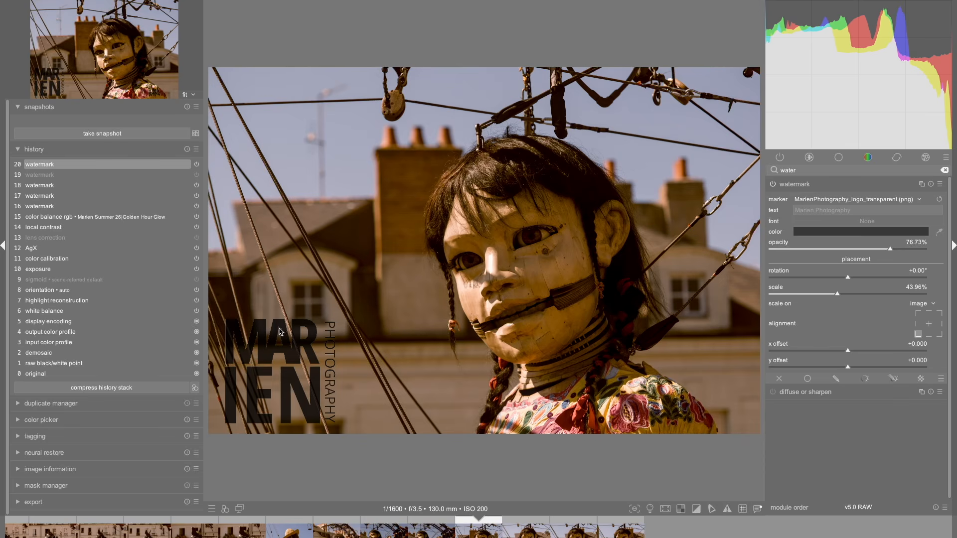
Try aligning the watermark to the photo's bottom-right and top-right corners, and return it to the bottom-left corner.
click(939, 334)
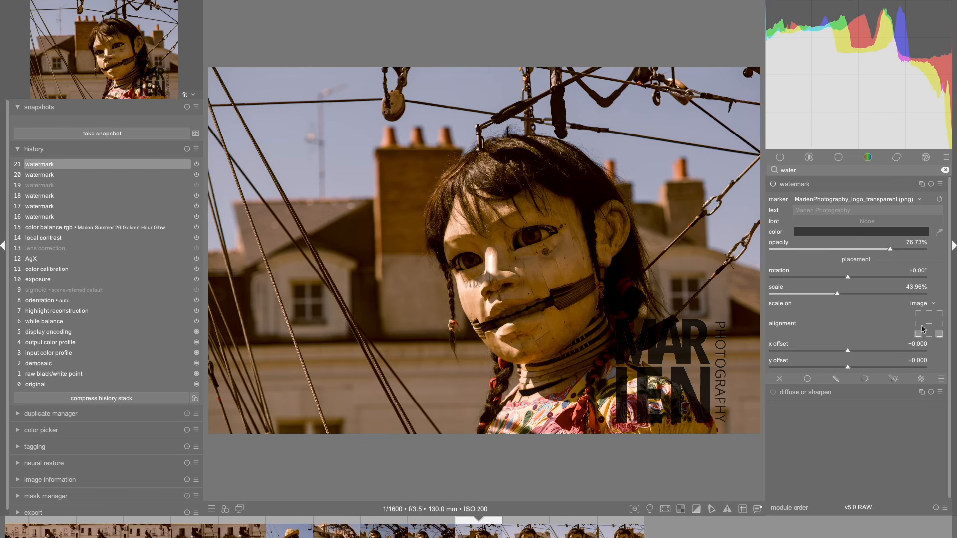
click(940, 314)
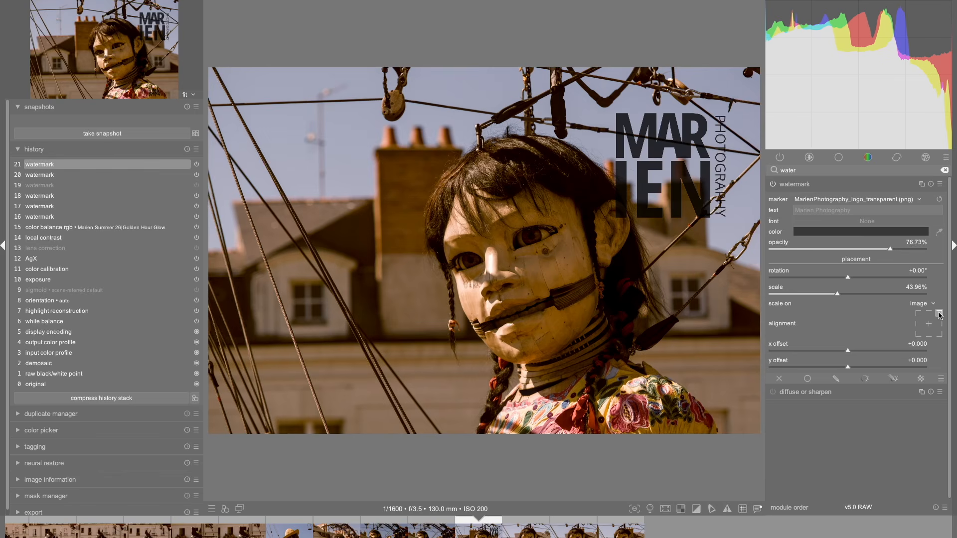
click(919, 334)
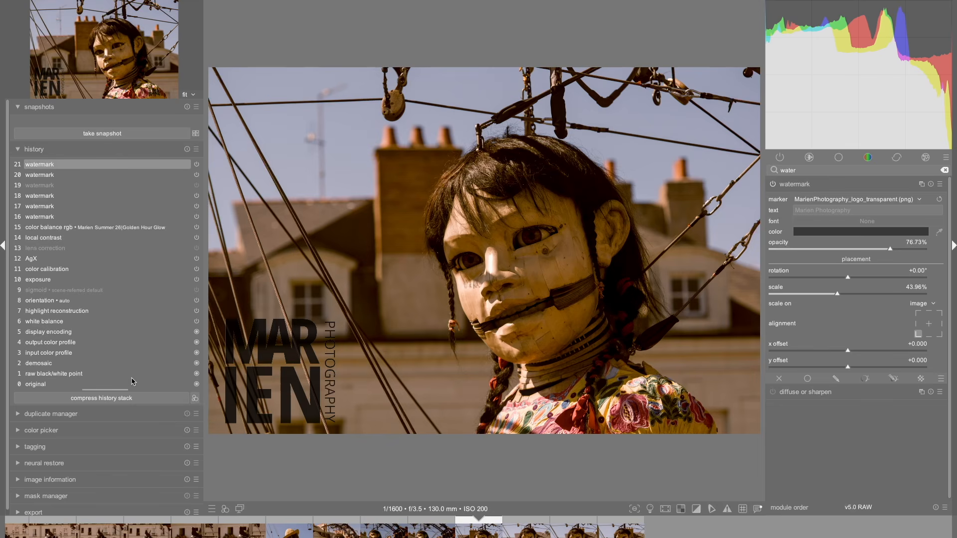
Create a style named Watermark_DEMO from the current history stack, including only the watermark module.
click(196, 399)
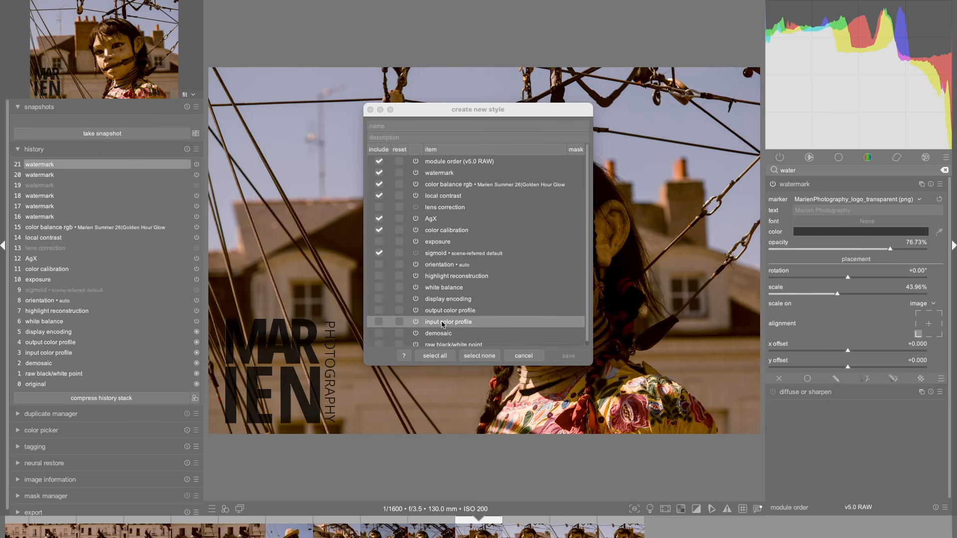
click(484, 361)
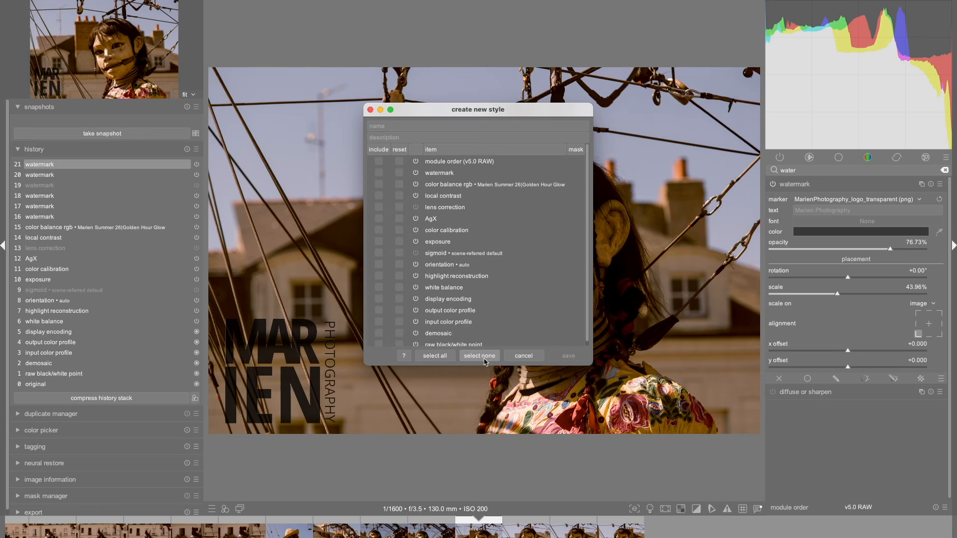
click(379, 173)
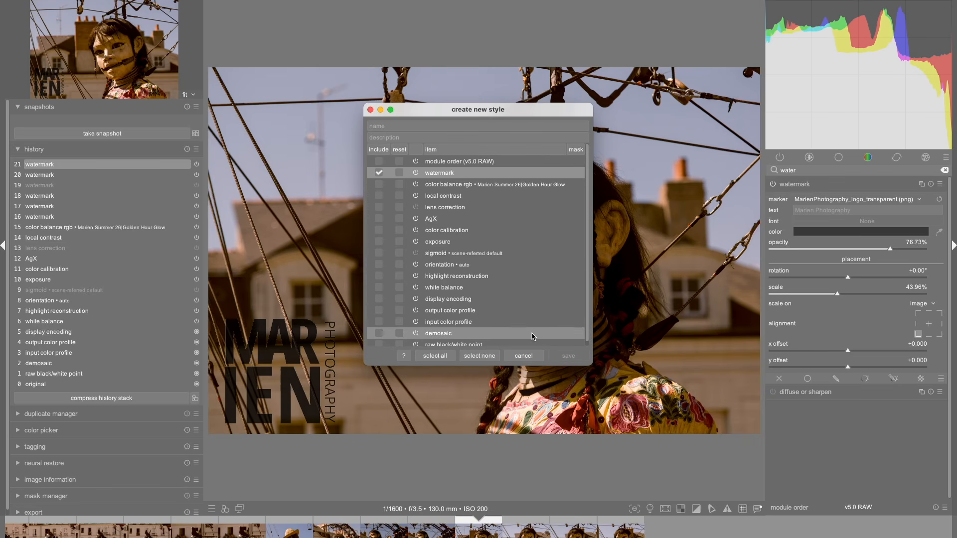
click(422, 126)
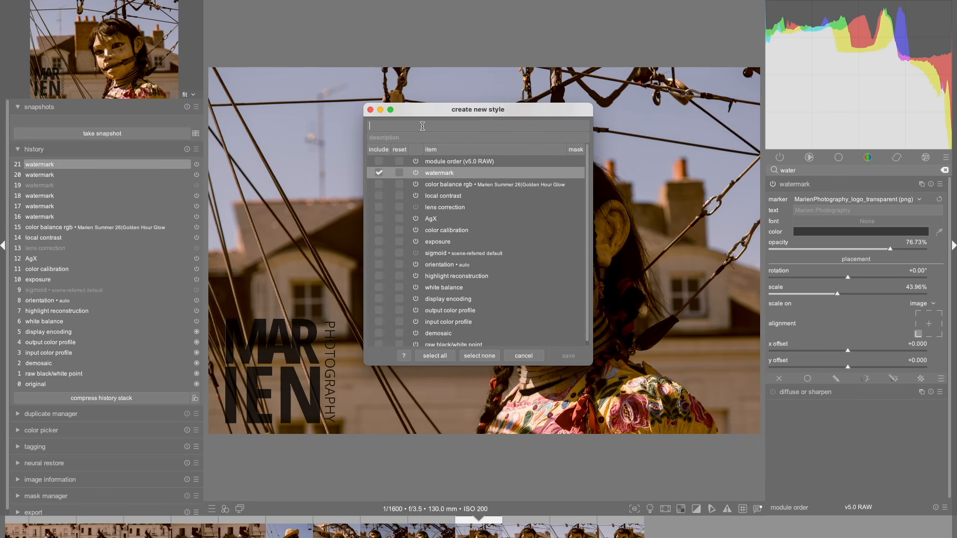
text(W)
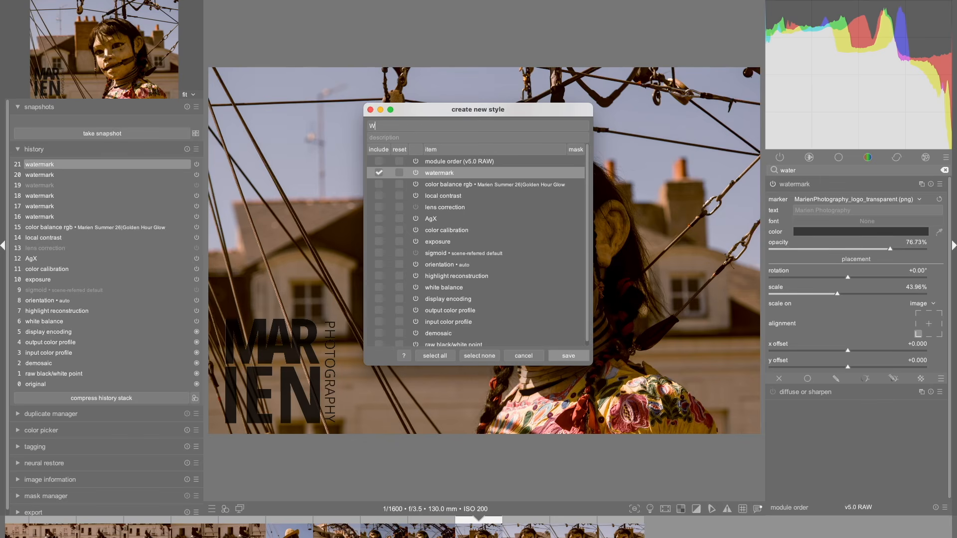
text(atermark_DEMO)
click(568, 355)
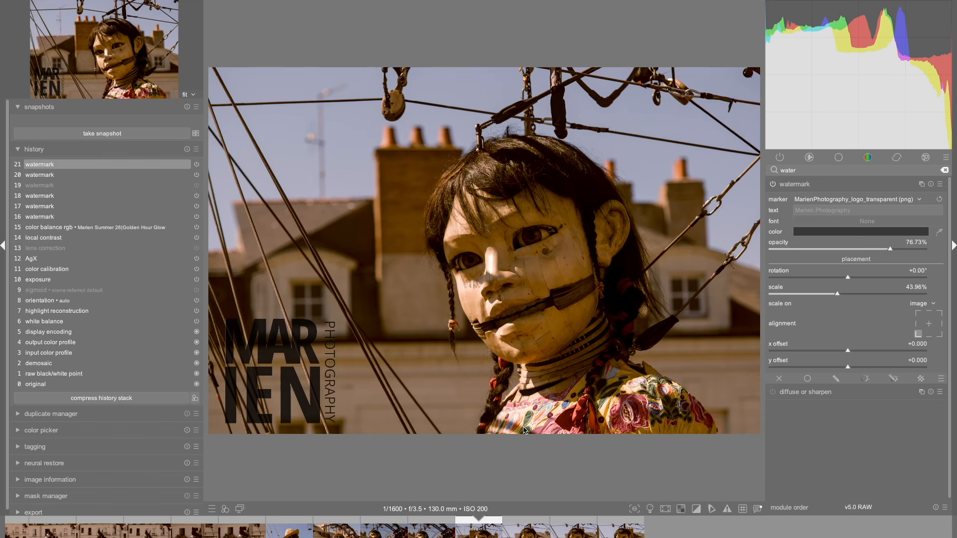
Switch off the watermark module on the photo and return to the lighttable.
click(773, 185)
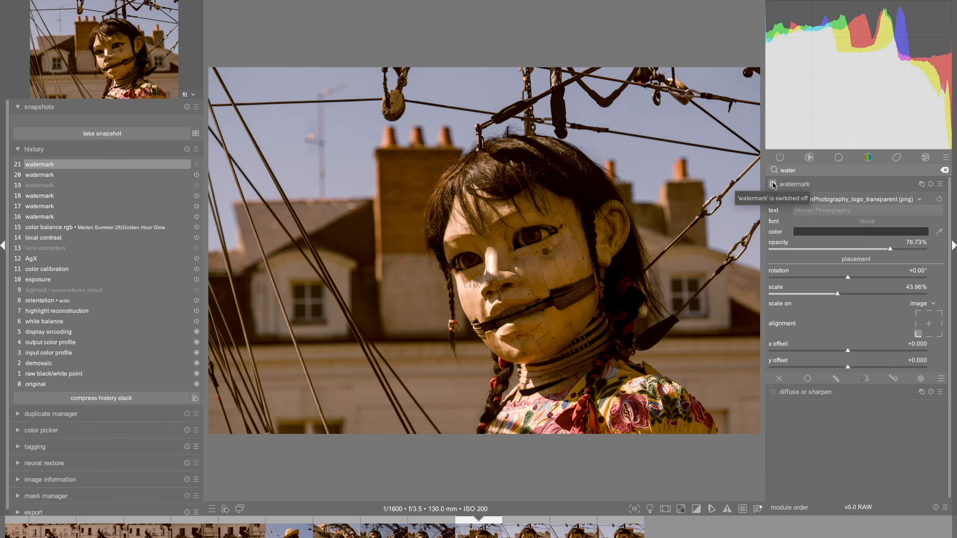
key(l)
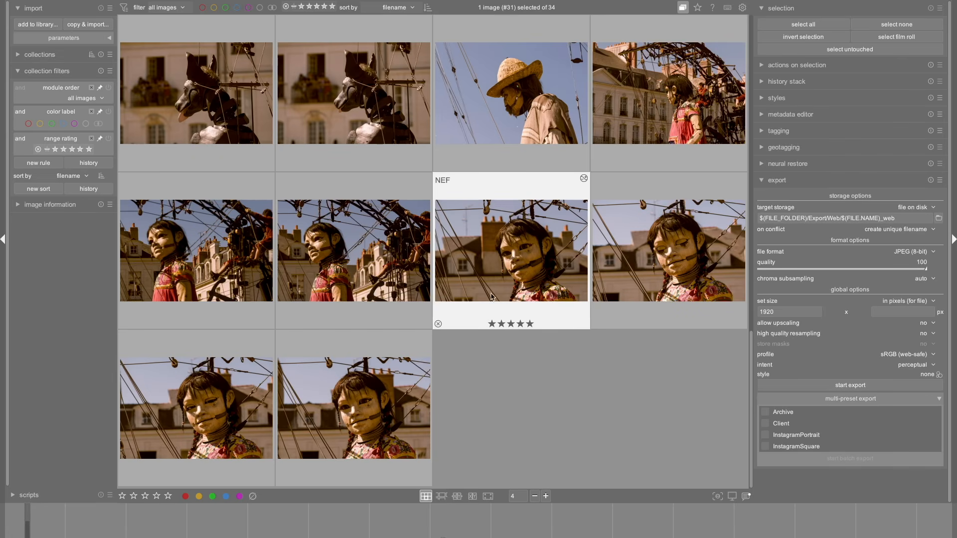
mouse_move(472, 291)
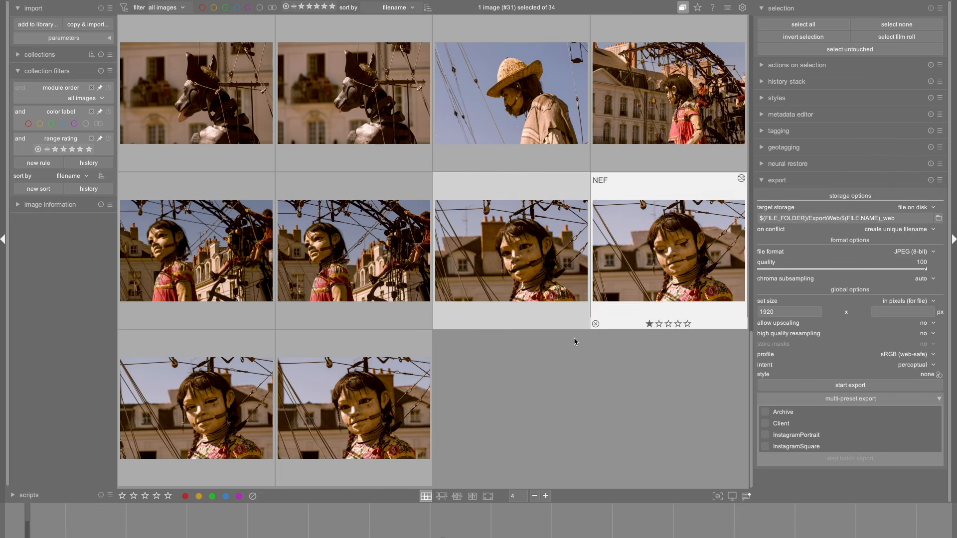
Load the Client preset for the export settings.
click(940, 180)
click(909, 201)
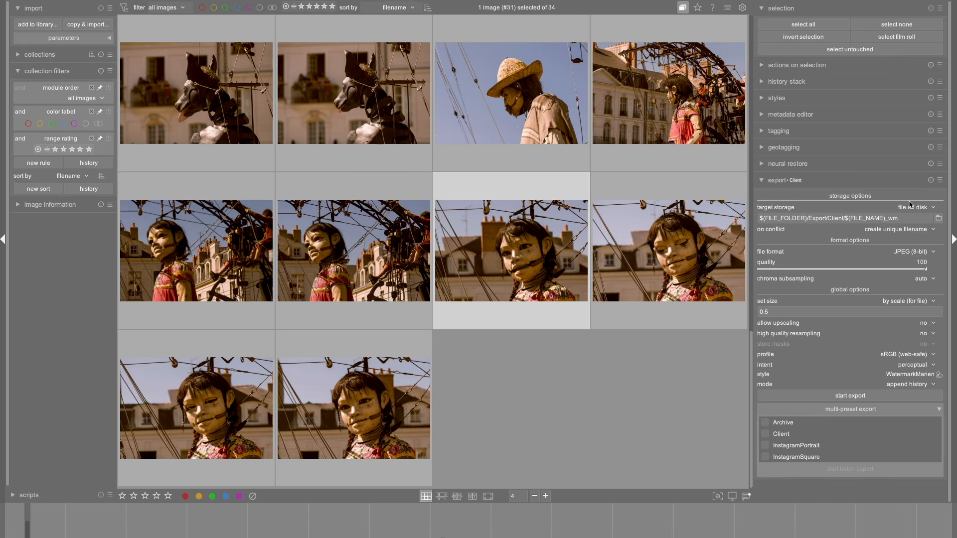
click(940, 181)
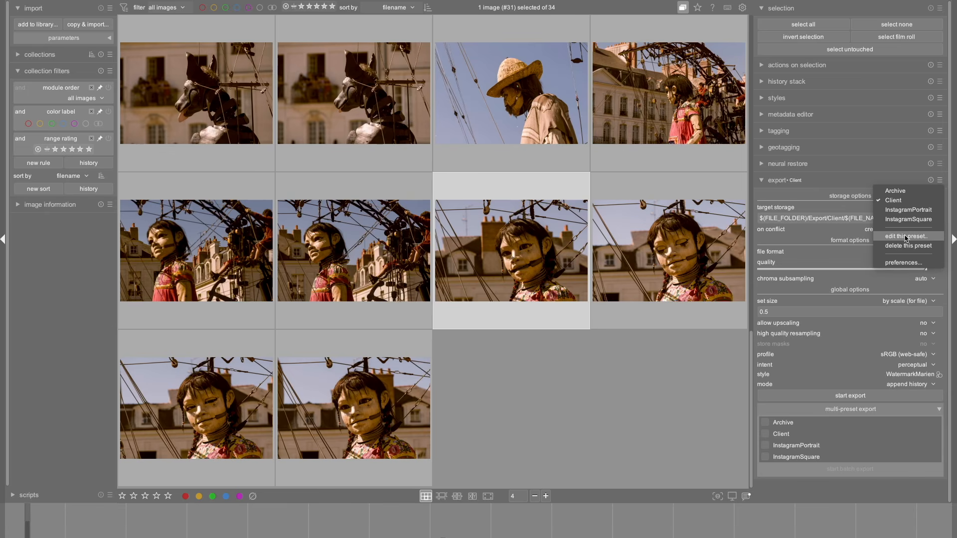
click(824, 257)
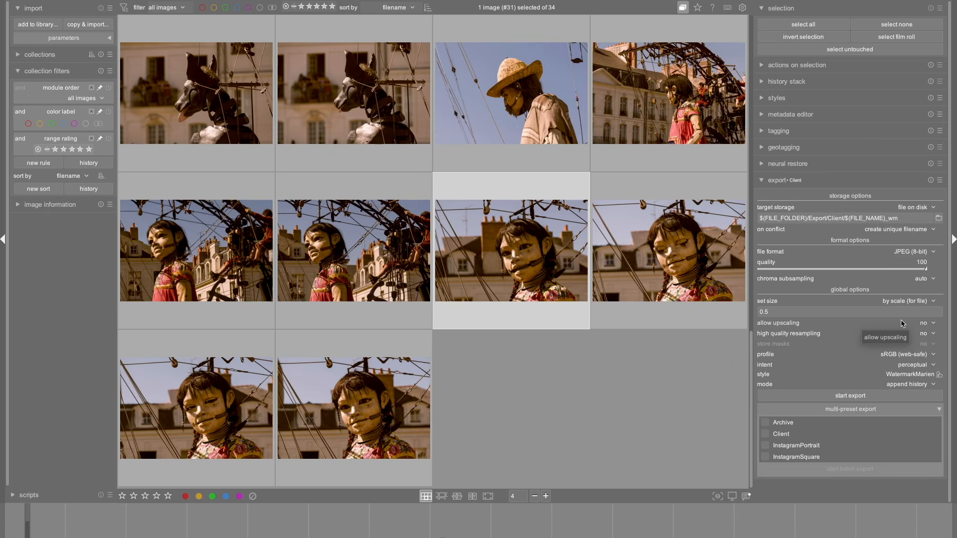
Set the export style to Watermark_DEMO and keep its mode at append history.
click(941, 375)
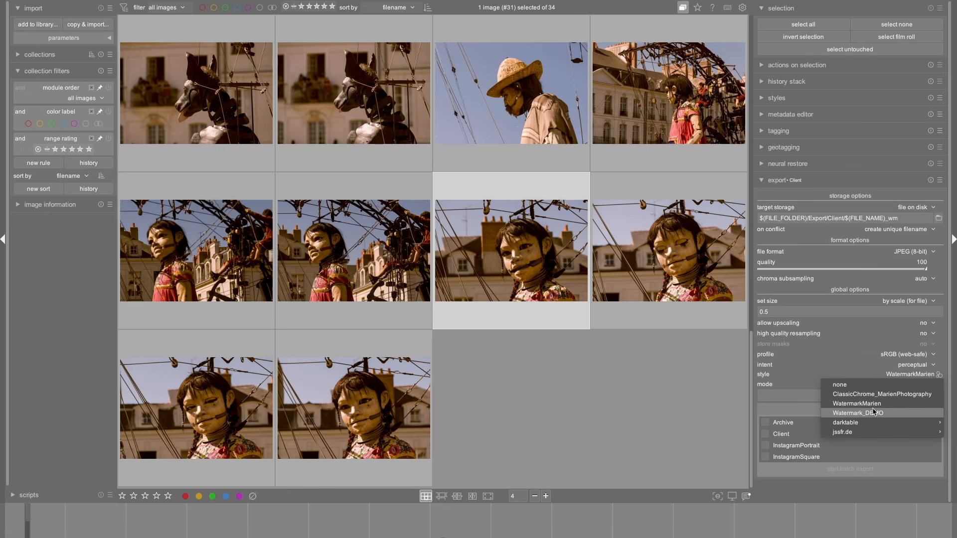
mouse_move(873, 412)
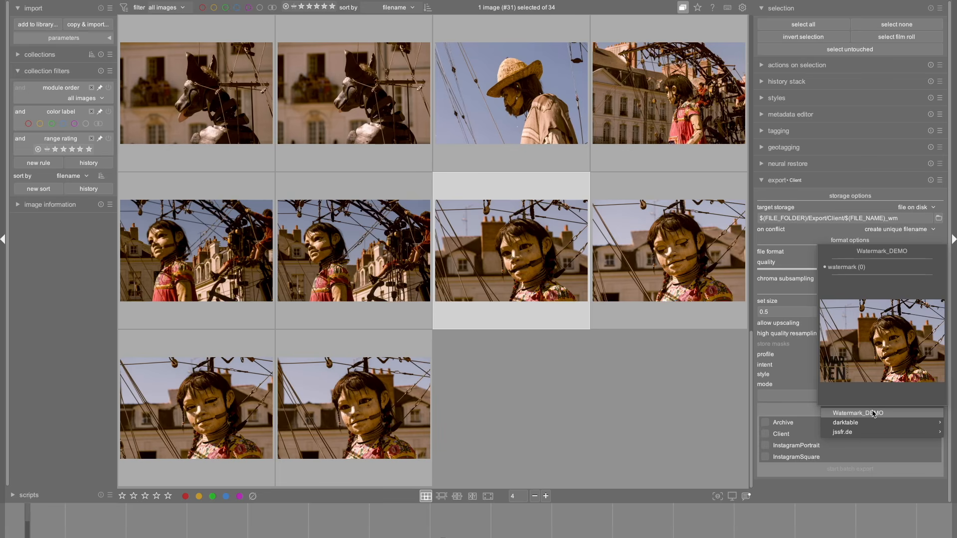
click(873, 413)
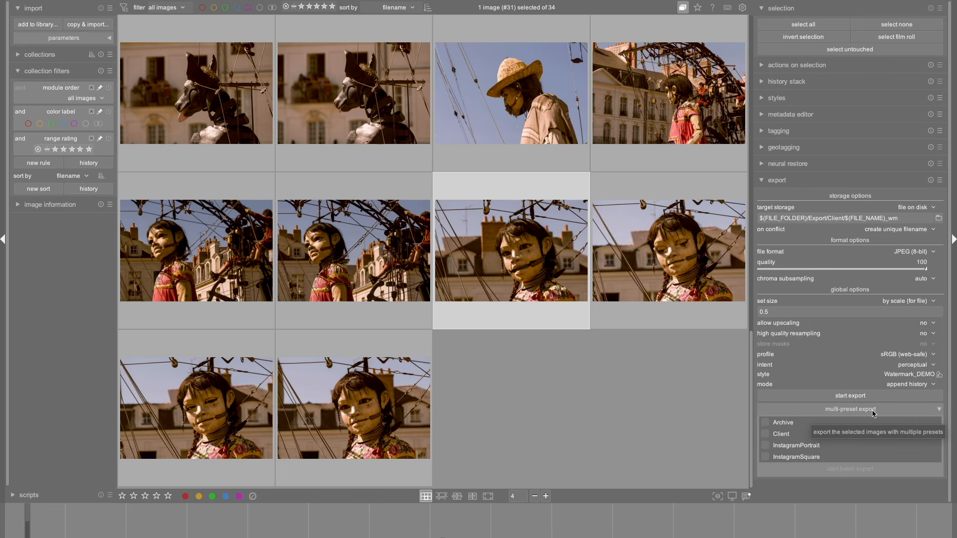
click(898, 386)
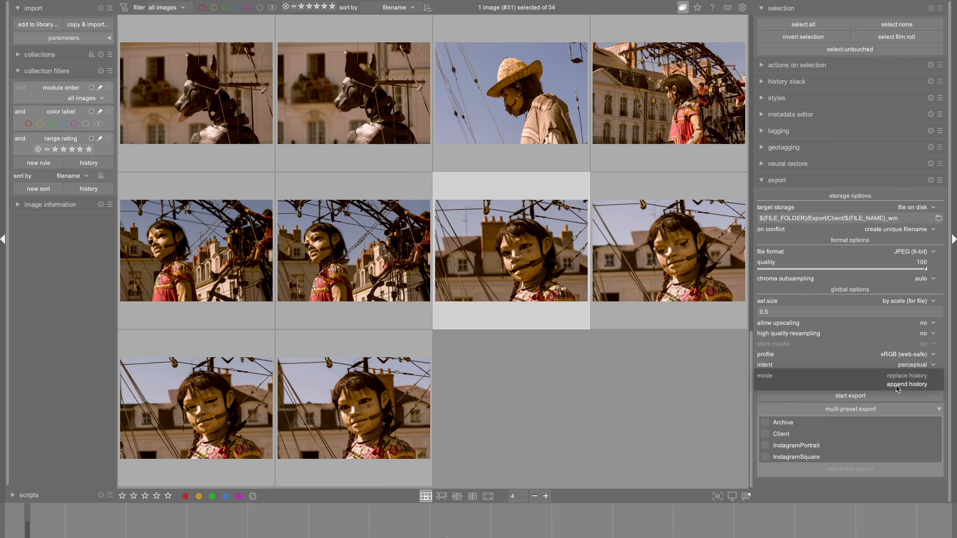
click(897, 384)
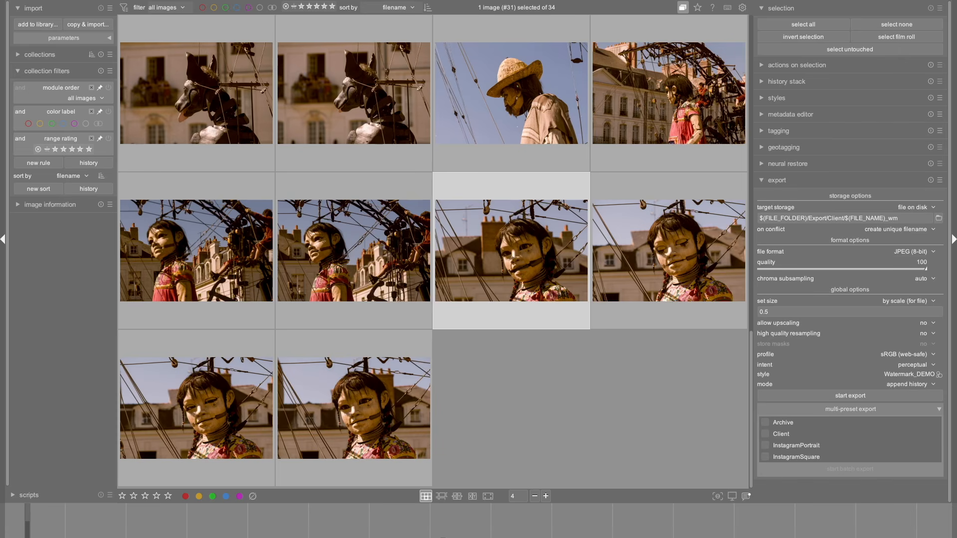
click(922, 384)
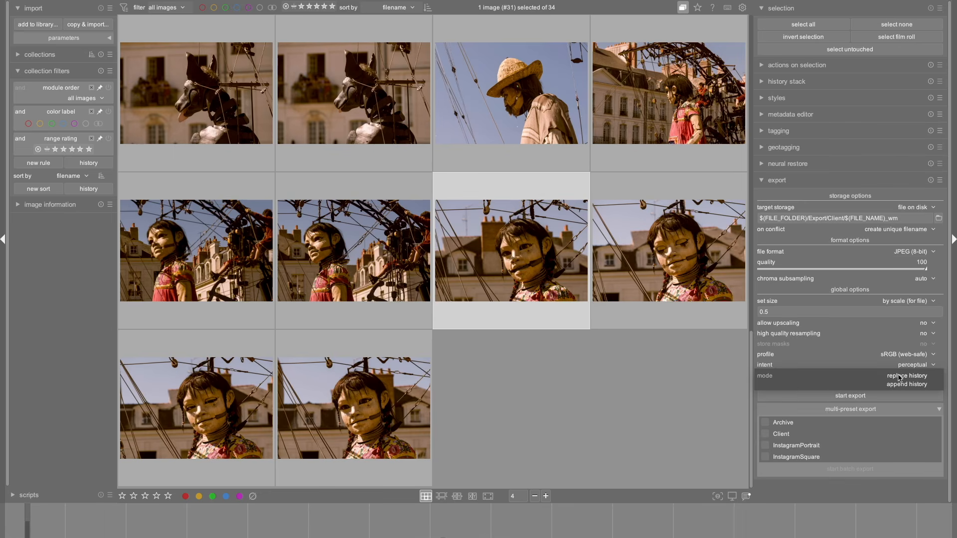
click(904, 384)
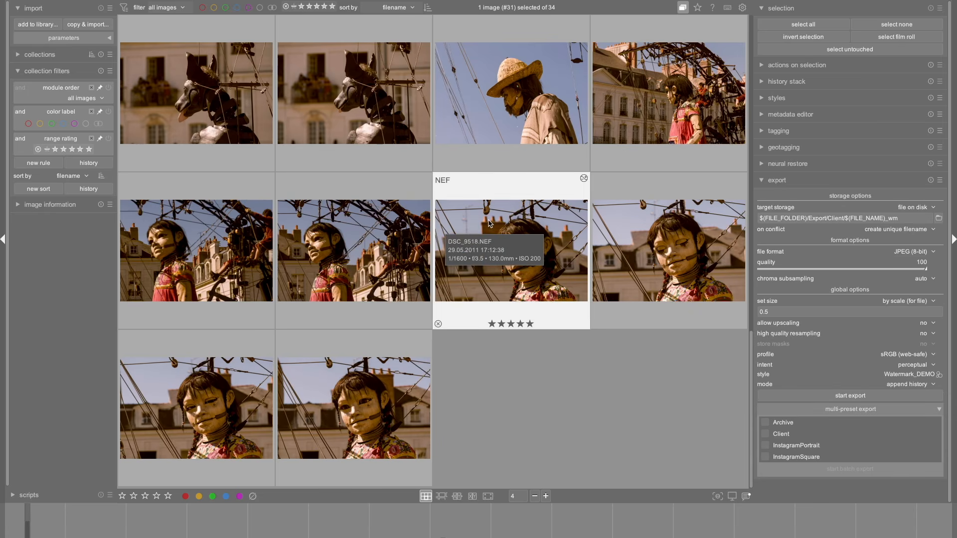
Select all images in the collection for export.
key(ctrl+a)
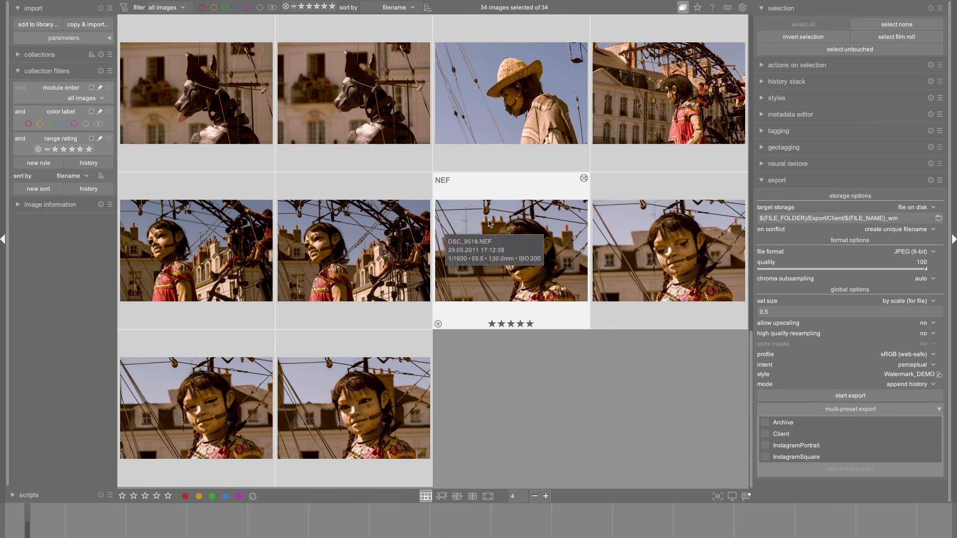
click(852, 396)
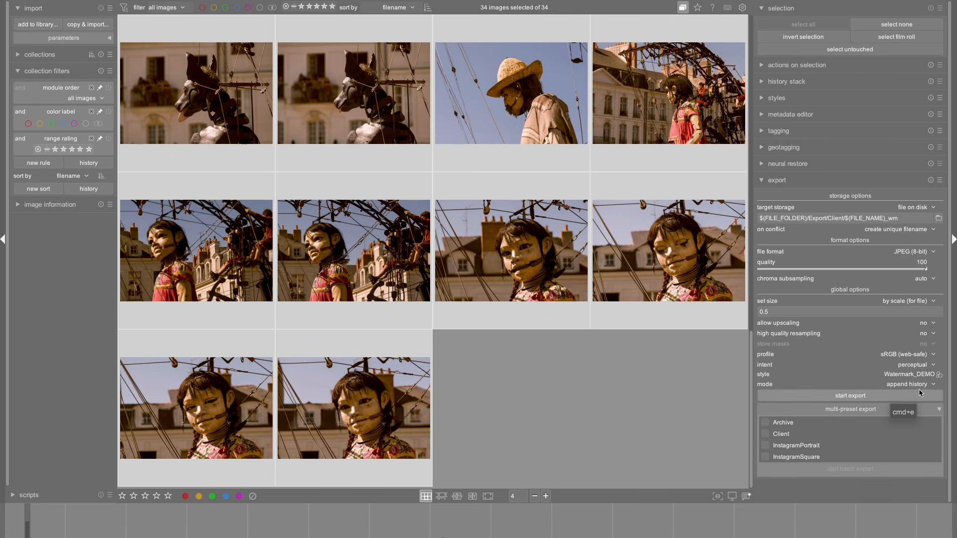
Load the Archive export preset and look through its output file name pattern.
click(940, 180)
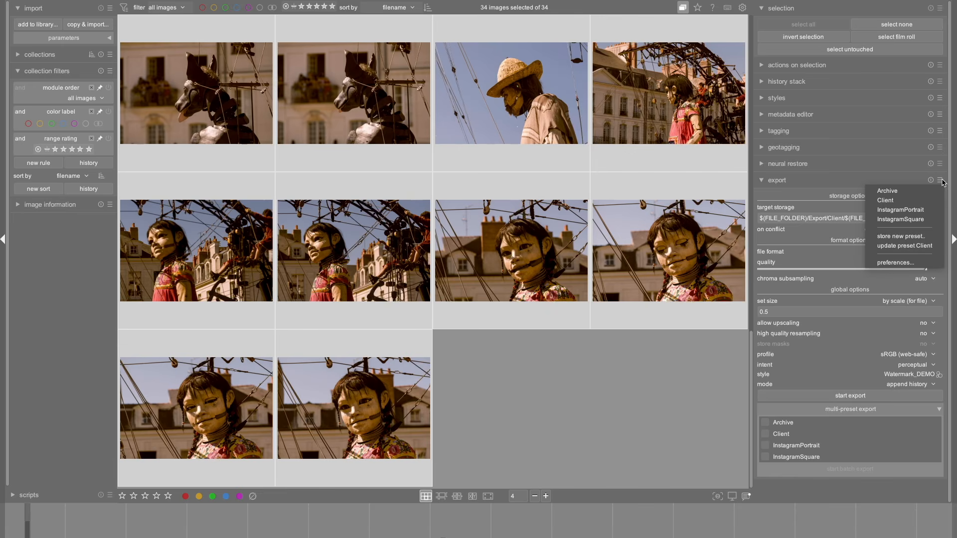
click(901, 192)
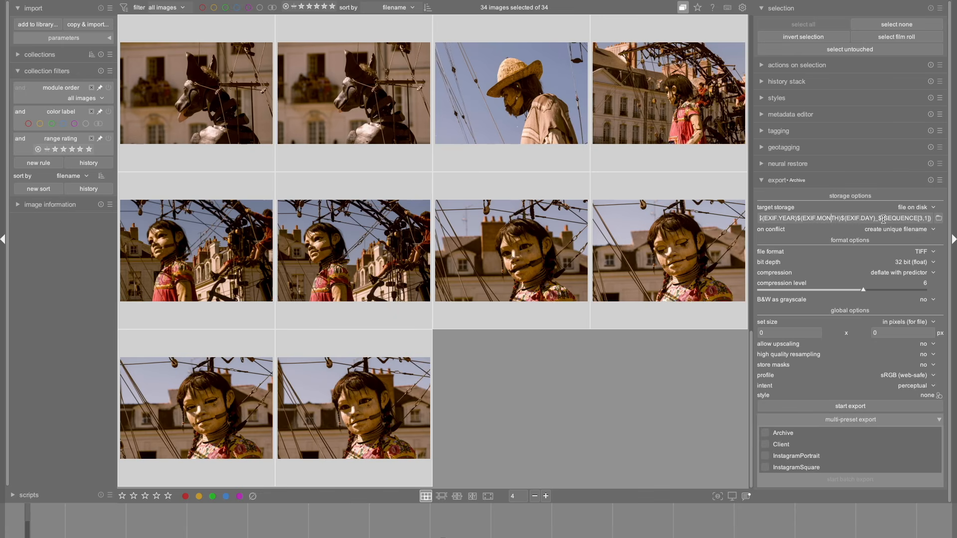
key(Left)
key(Left)
key(Left)
key(Left)
key(Left)
key(Left)
key(Left)
key(Left)
key(Left)
key(Left)
key(Left)
key(Left)
key(Left)
key(Left)
key(Left)
key(Left)
key(Left)
key(Left)
key(Left)
key(Left)
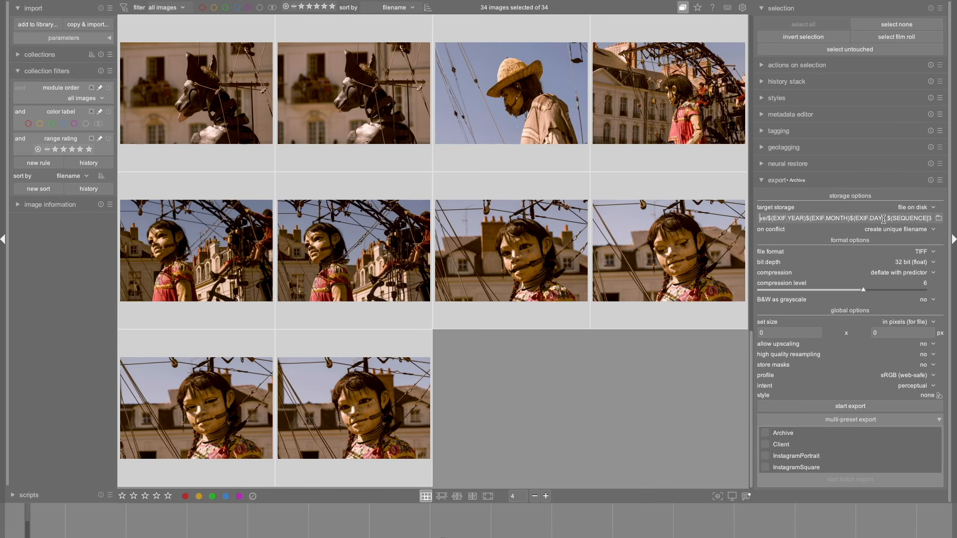
Examine the folder, EXIF date and sequence variables in the Archive preset's output file name pattern through to its end.
key(Left)
key(Left)
key(Left)
key(Left)
key(Left)
key(Left)
key(Left)
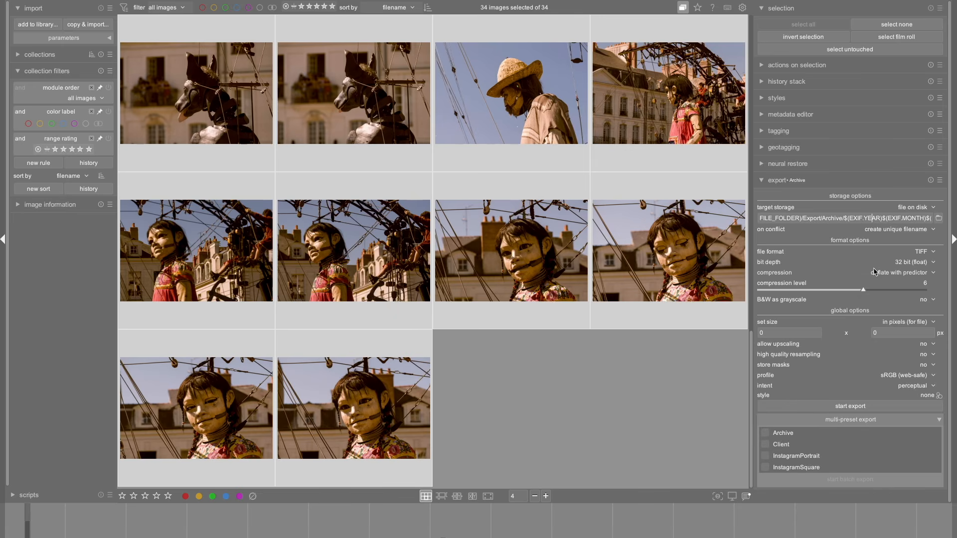
text(EXIF.DAY)_$(SEQUENCE[3,1]))
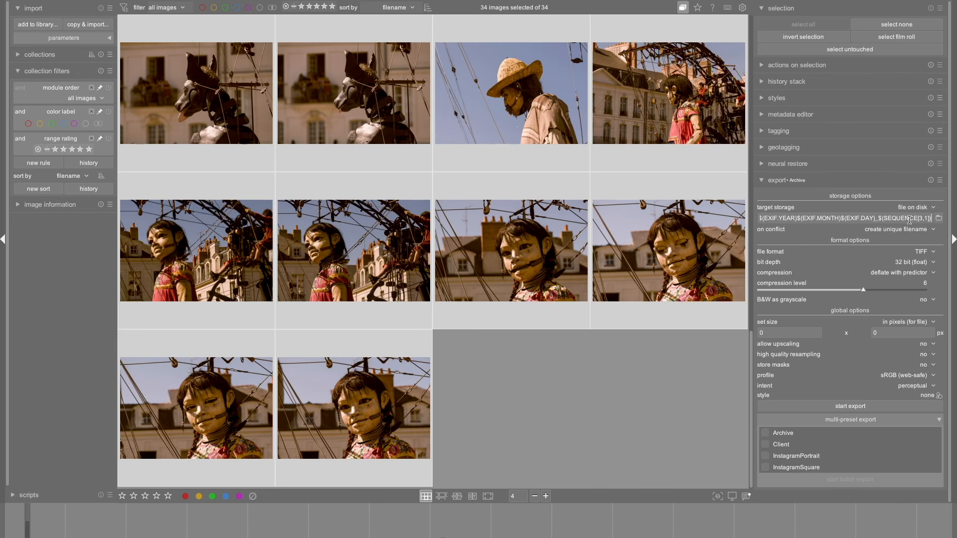
Change the export file format of the loaded Archive settings to PNG.
click(940, 181)
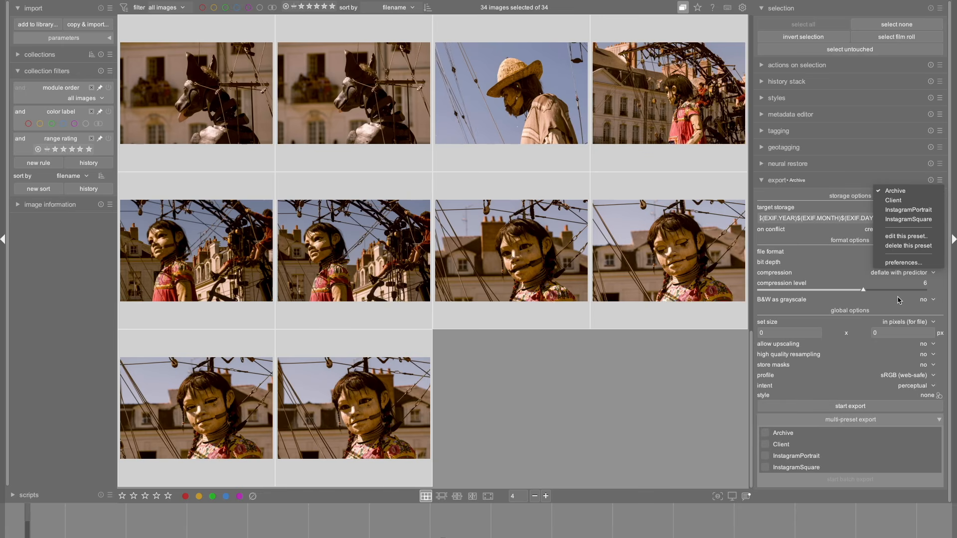
click(874, 308)
click(930, 252)
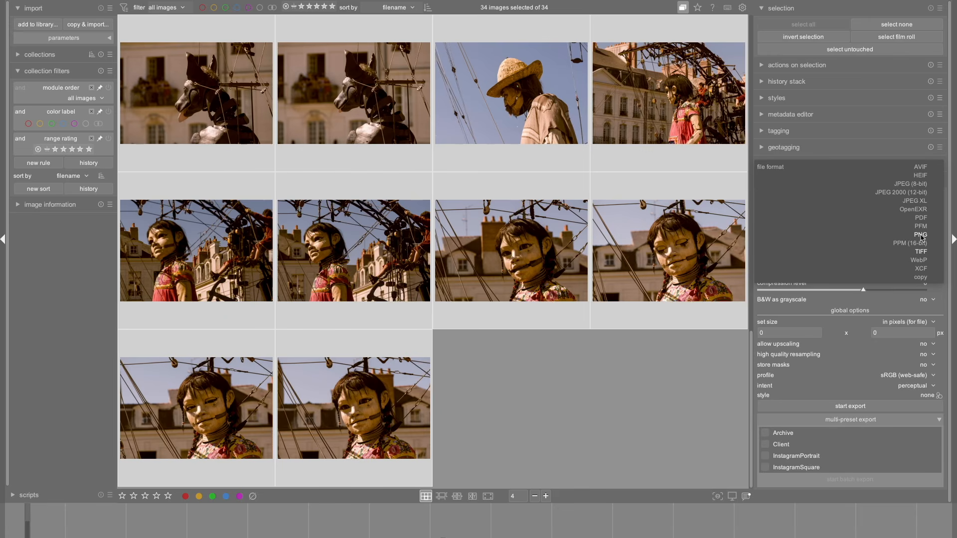
click(921, 235)
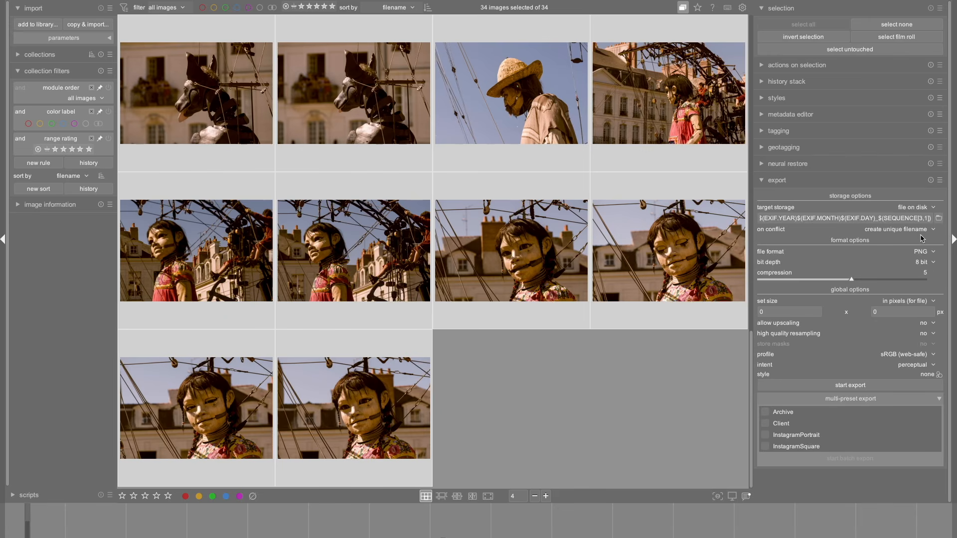
Store the current export settings as a new preset named Archive_PNG.
click(940, 180)
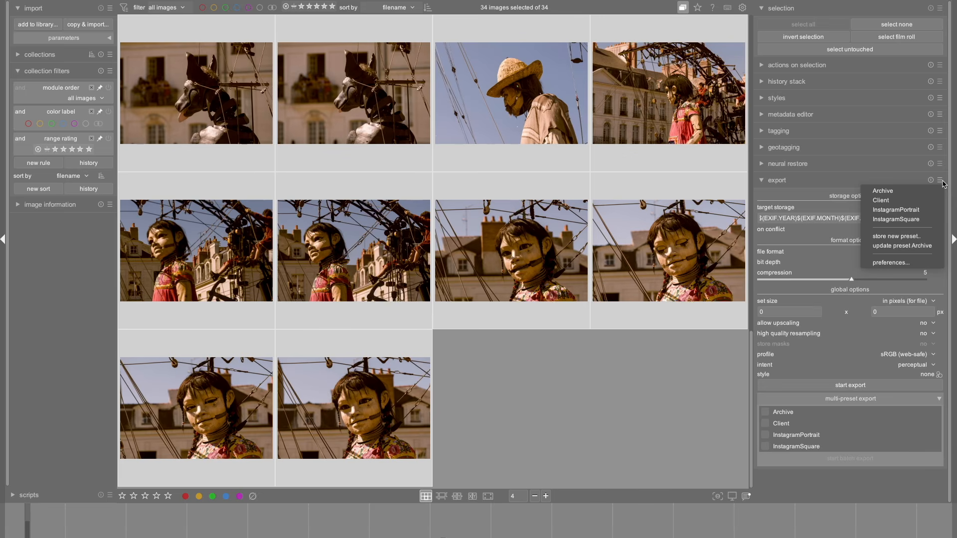
click(894, 237)
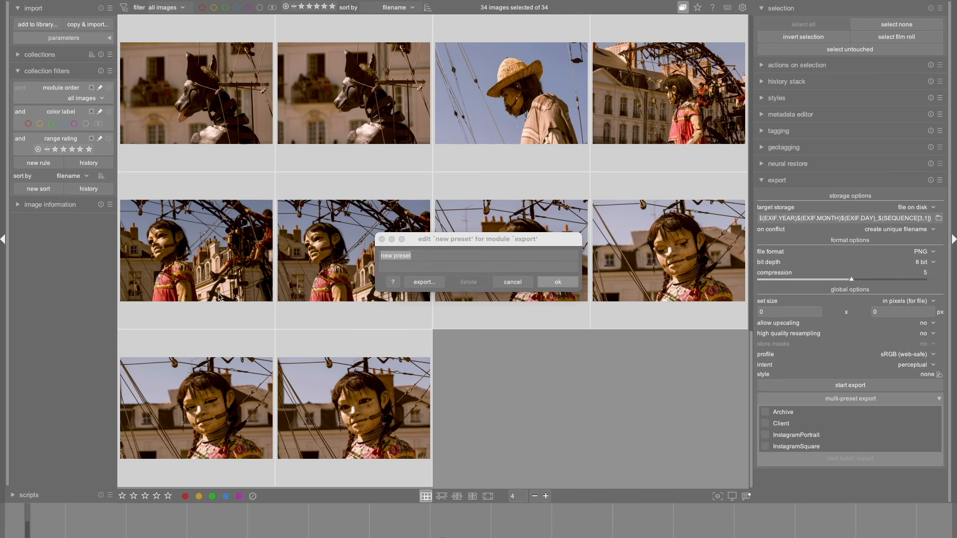
click(479, 256)
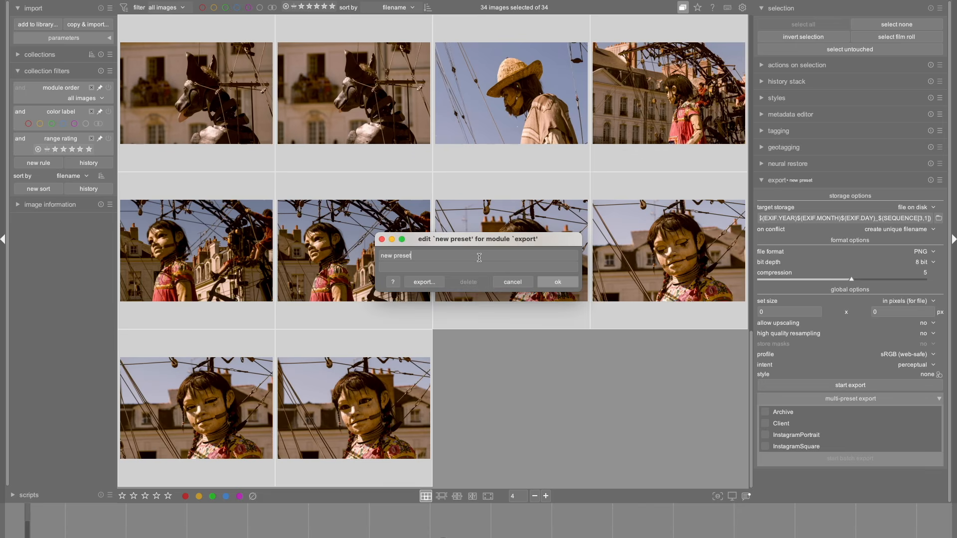
key(BackSpace)
key(BackSpace)
key(BackSpace)
key(BackSpace)
key(BackSpace)
key(BackSpace)
key(BackSpace)
key(BackSpace)
key(BackSpace)
key(BackSpace)
text(Archive_PNG)
click(556, 282)
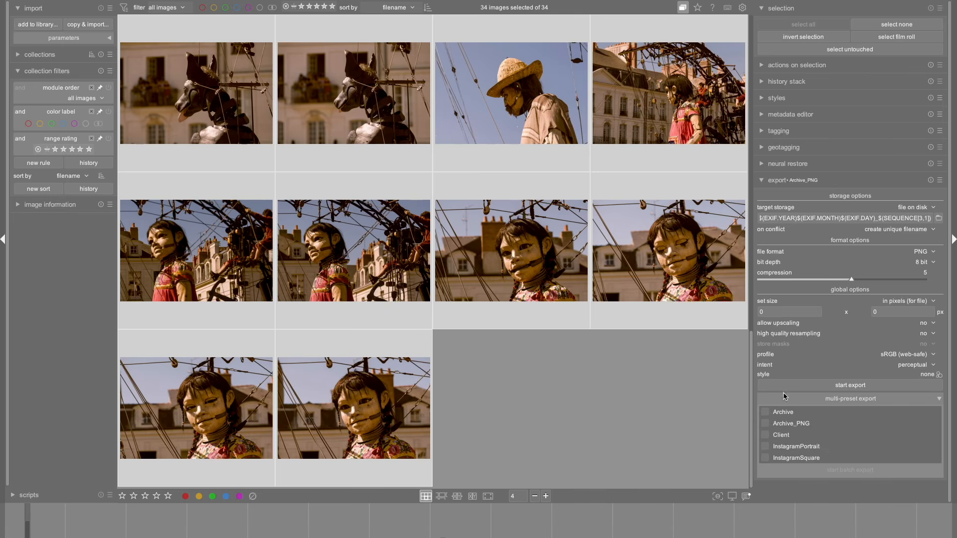
Include the Archive preset in the multi-preset export and start the batch export of the selected images.
click(764, 413)
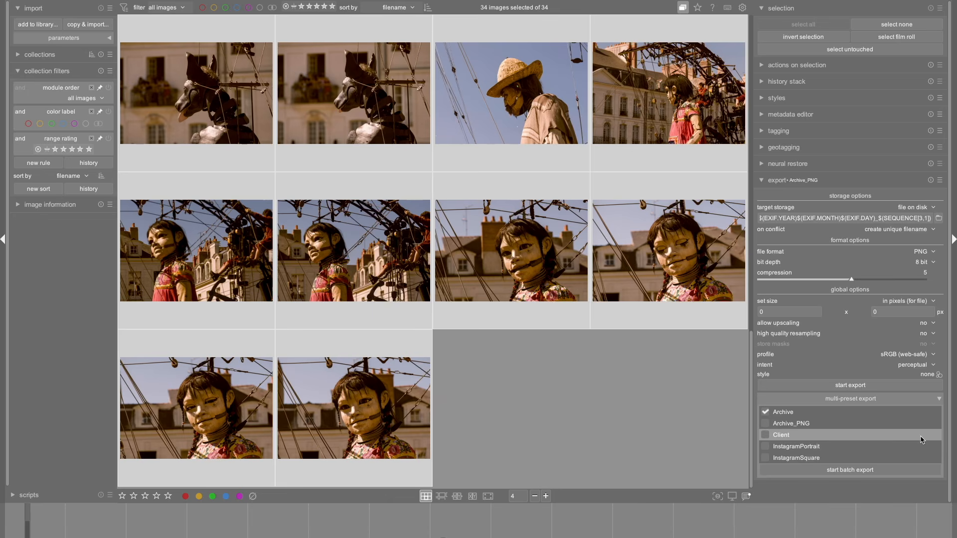
click(838, 470)
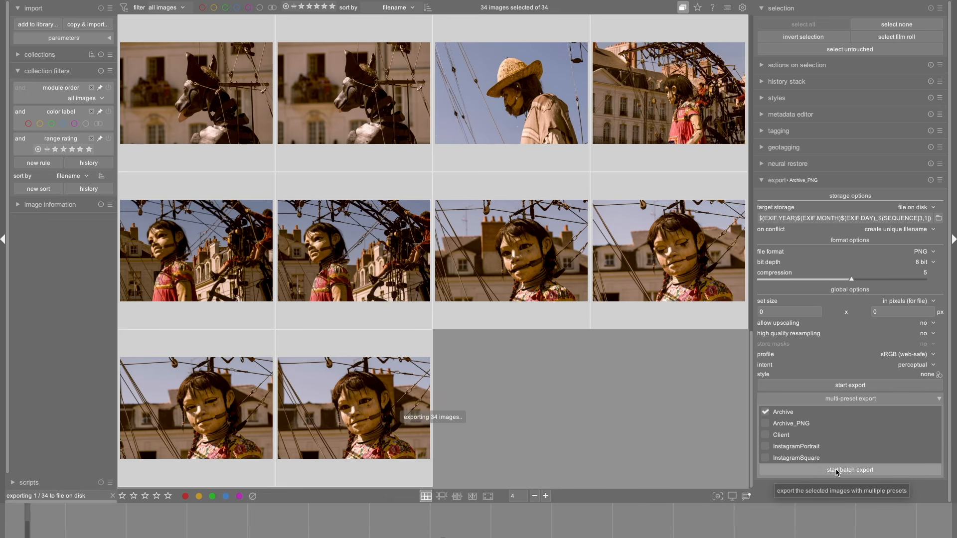